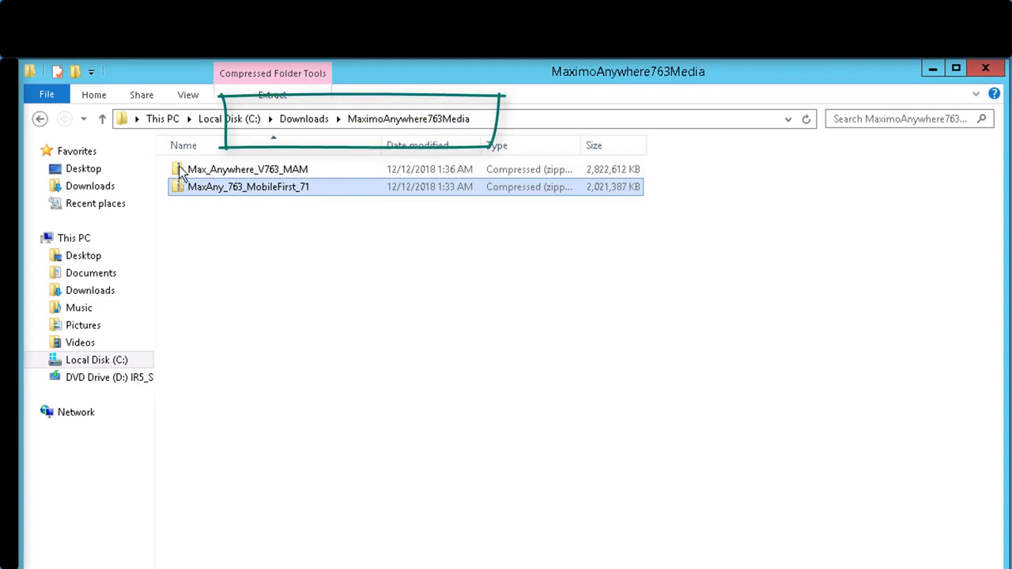
Step: Extract the Max_Anywhere_V763_MAM zip file to C:\Downloads\MaximoAnywhere763Media\Max_Anywhere_V763_MAM
{"action": "right_click", "coordinate": [178, 177]}
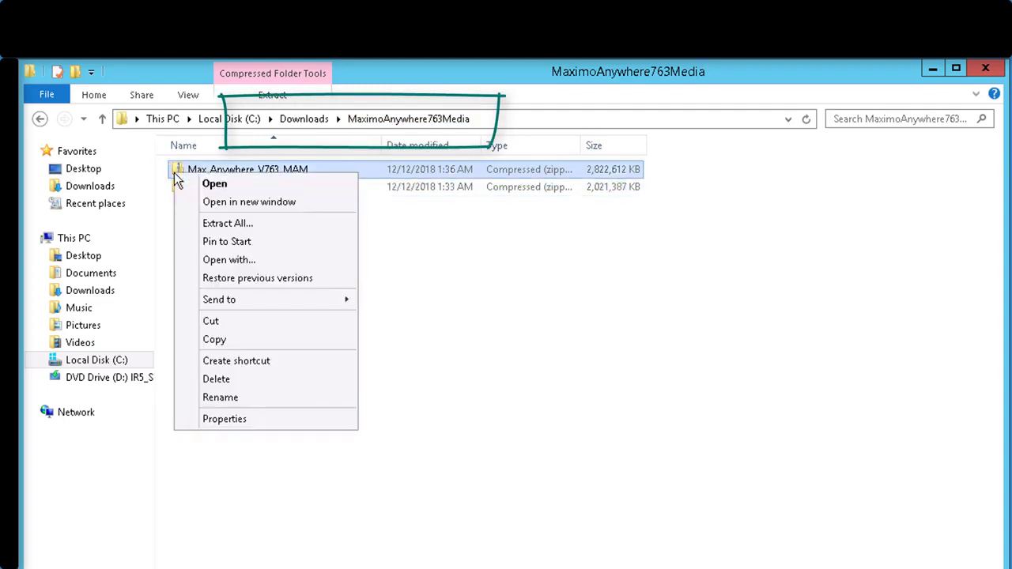
{"action": "left_click", "coordinate": [200, 229]}
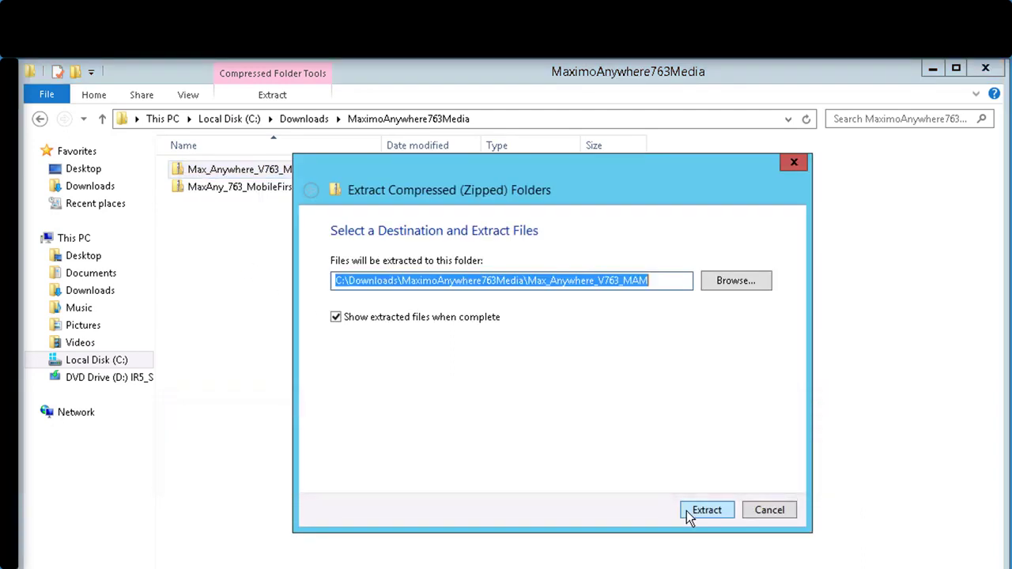
{"action": "left_click", "coordinate": [706, 510]}
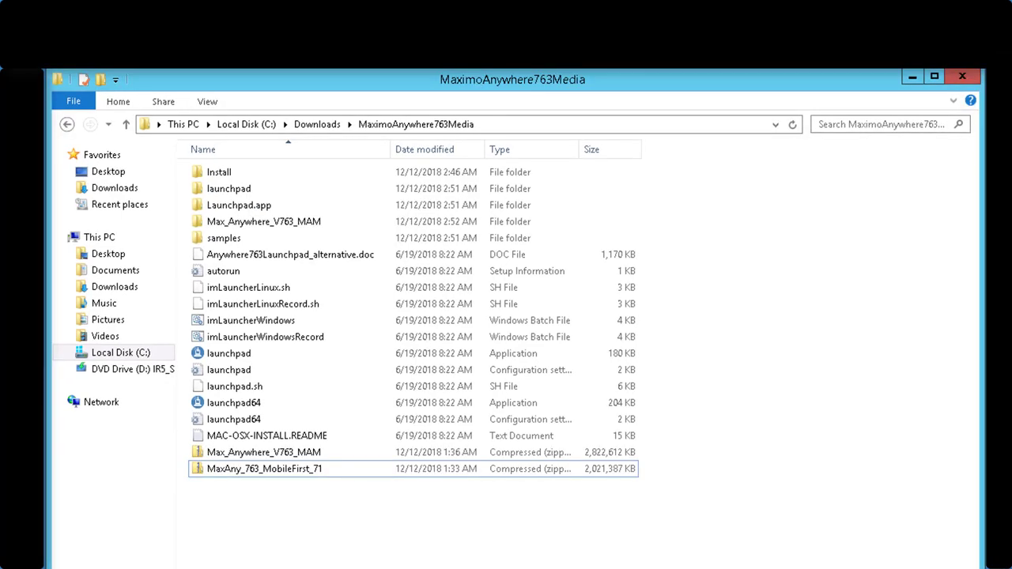
Step: Extract the MaxAny_763_MobileFirst_71 archive into the current MaximoAnywhere763Media folder with 7-Zip
{"action": "left_click", "coordinate": [194, 470]}
{"action": "right_click", "coordinate": [194, 471]}
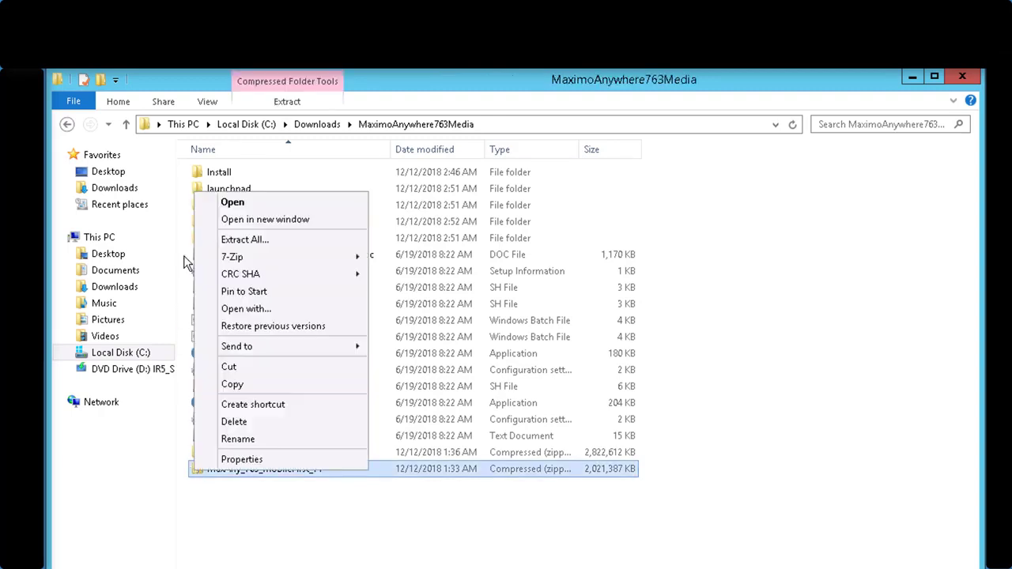
{"action": "mouse_move", "coordinate": [346, 262]}
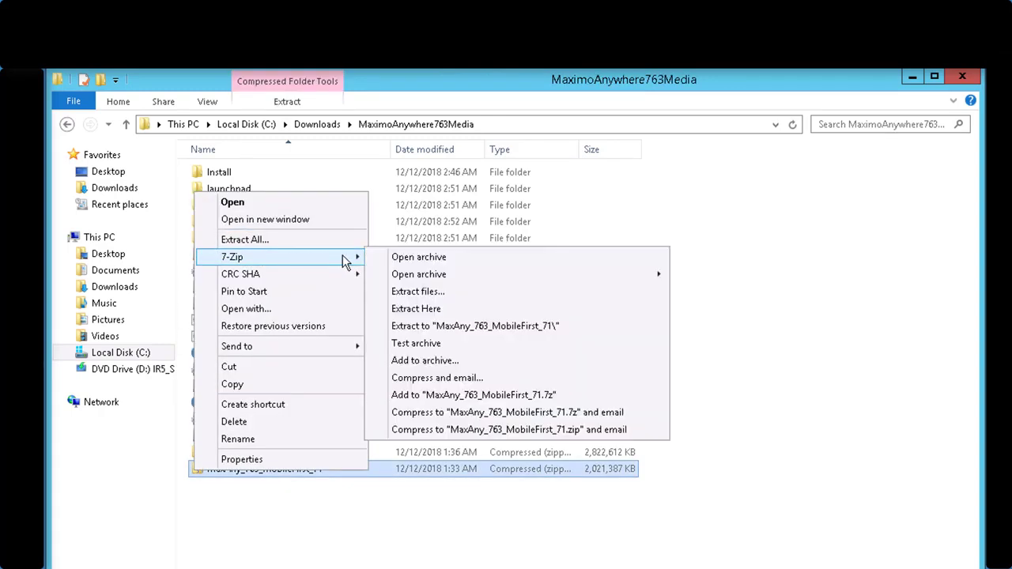
{"action": "left_click", "coordinate": [380, 310]}
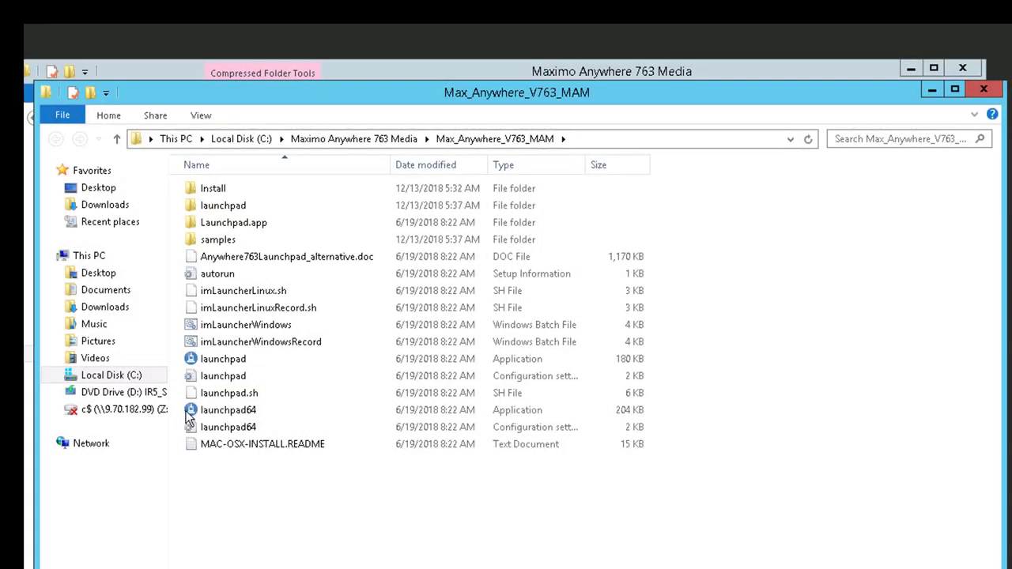
Step: Run the launchpad64 application as administrator and begin installing software packages in IBM Installation Manager
{"action": "right_click", "coordinate": [187, 412]}
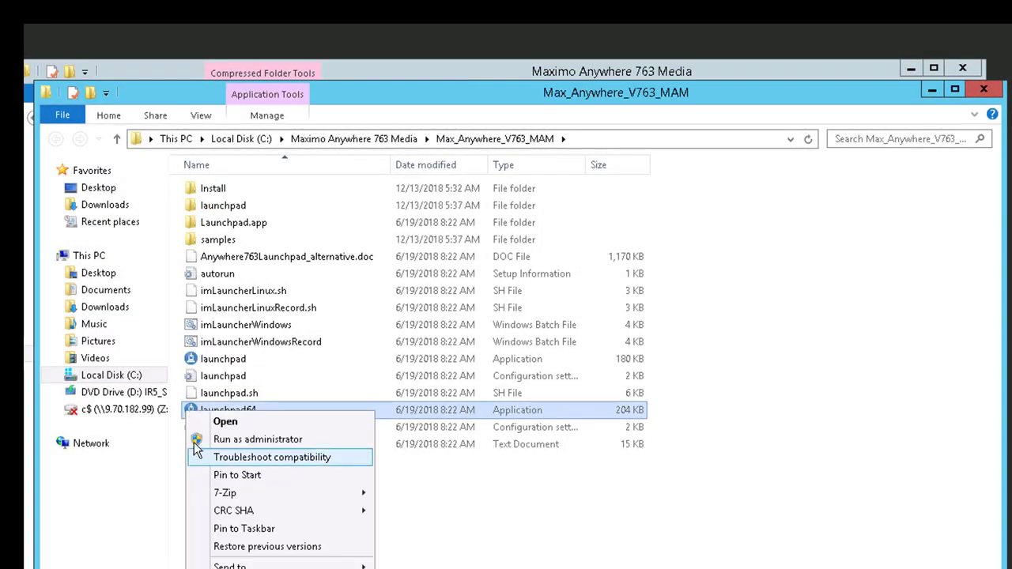
{"action": "left_click", "coordinate": [193, 442]}
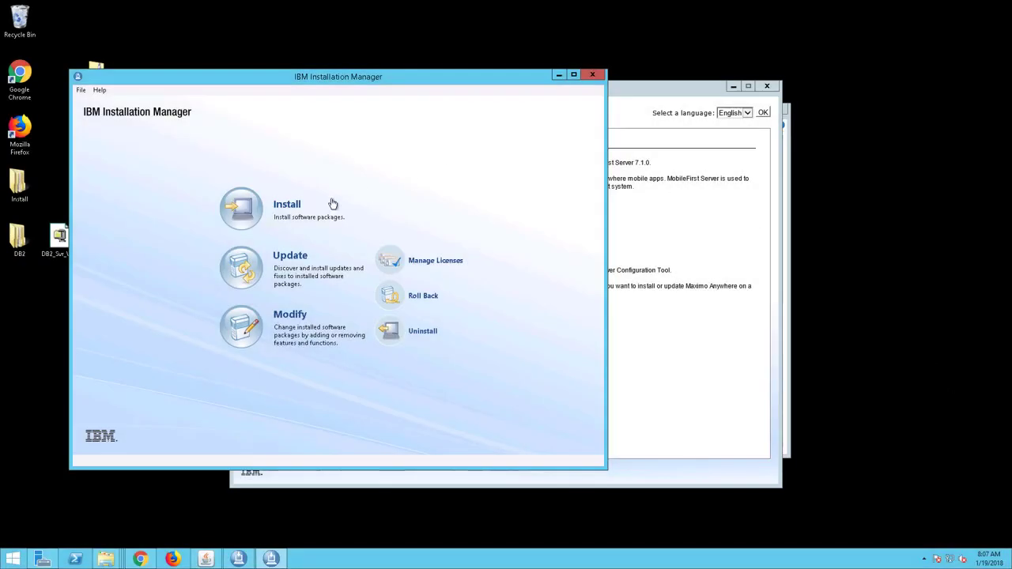
{"action": "left_click", "coordinate": [291, 206]}
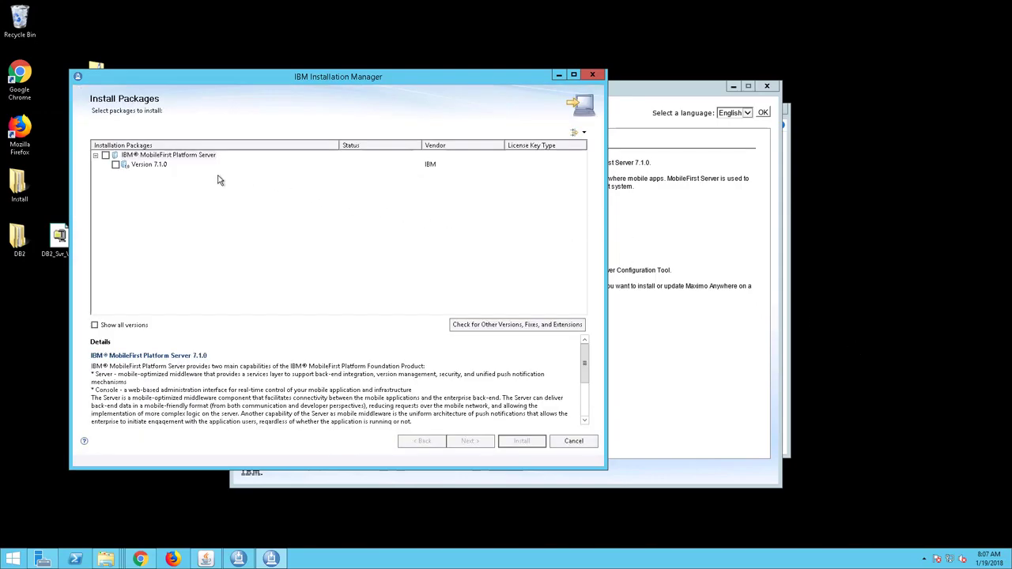
Step: Choose IBM MobileFirst Platform Server Version 7.1.0 for installation and accept its license agreements
{"action": "left_click", "coordinate": [116, 164]}
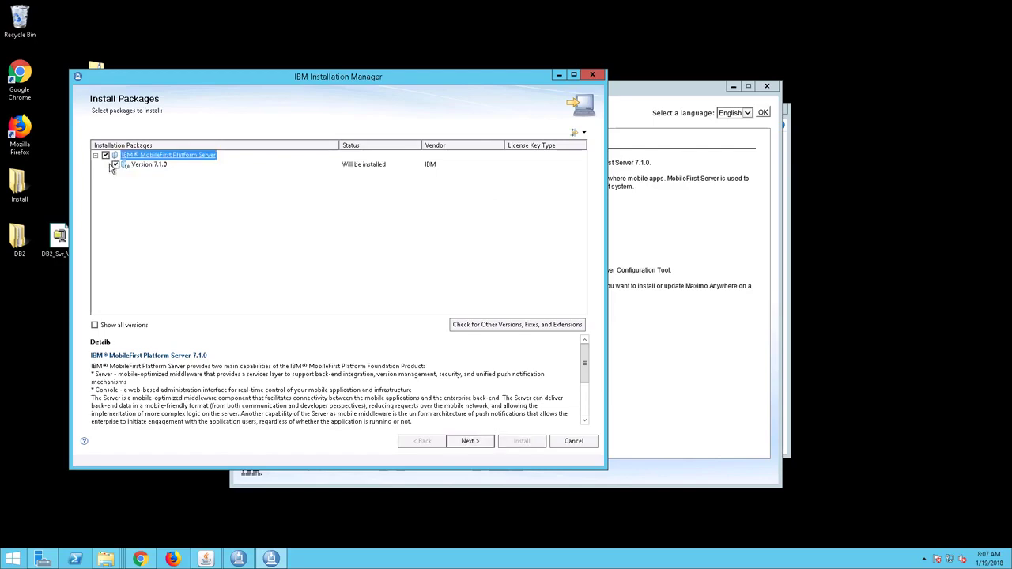
{"action": "left_click", "coordinate": [469, 442]}
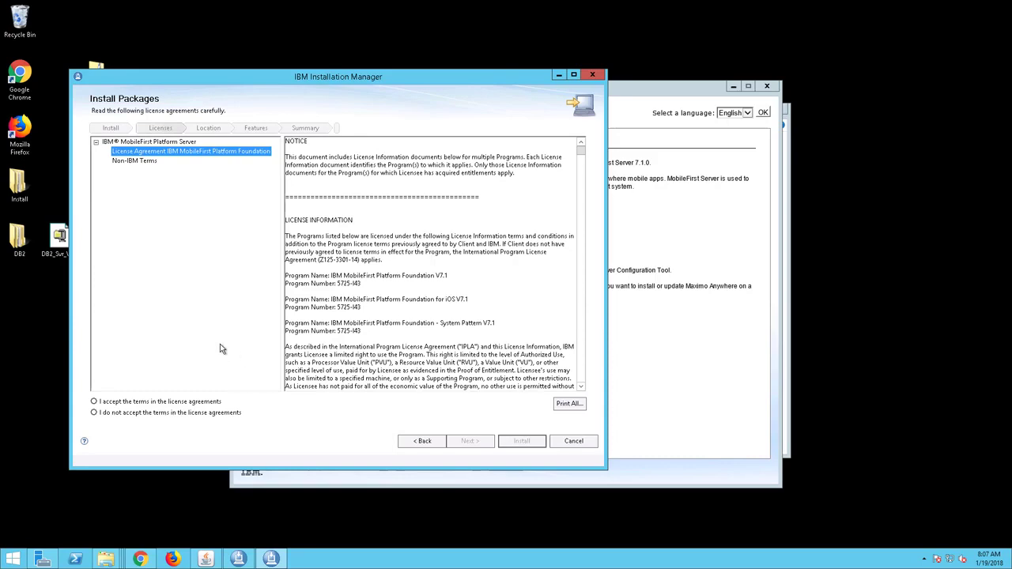
{"action": "left_click", "coordinate": [94, 402]}
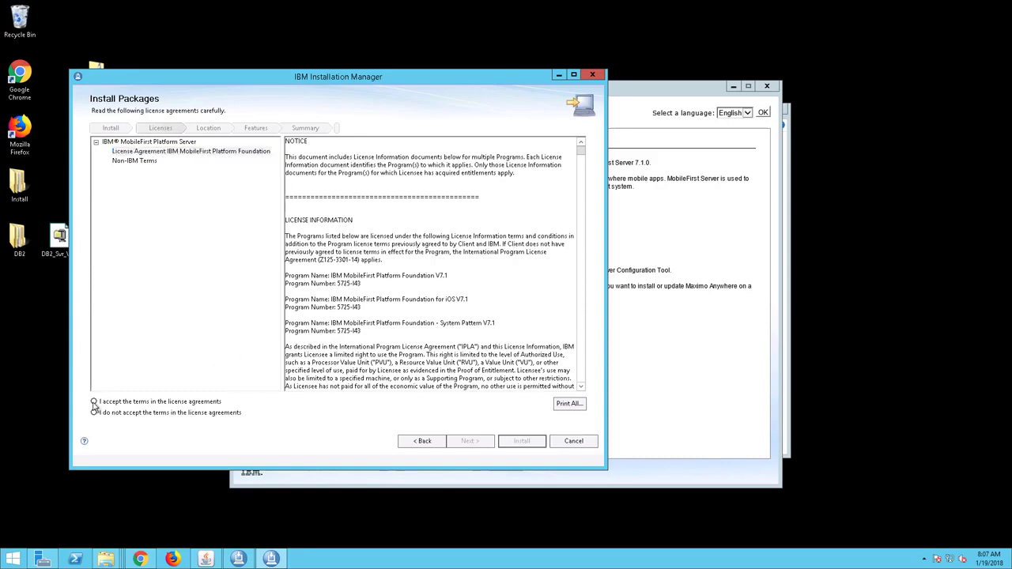
{"action": "left_click", "coordinate": [462, 441]}
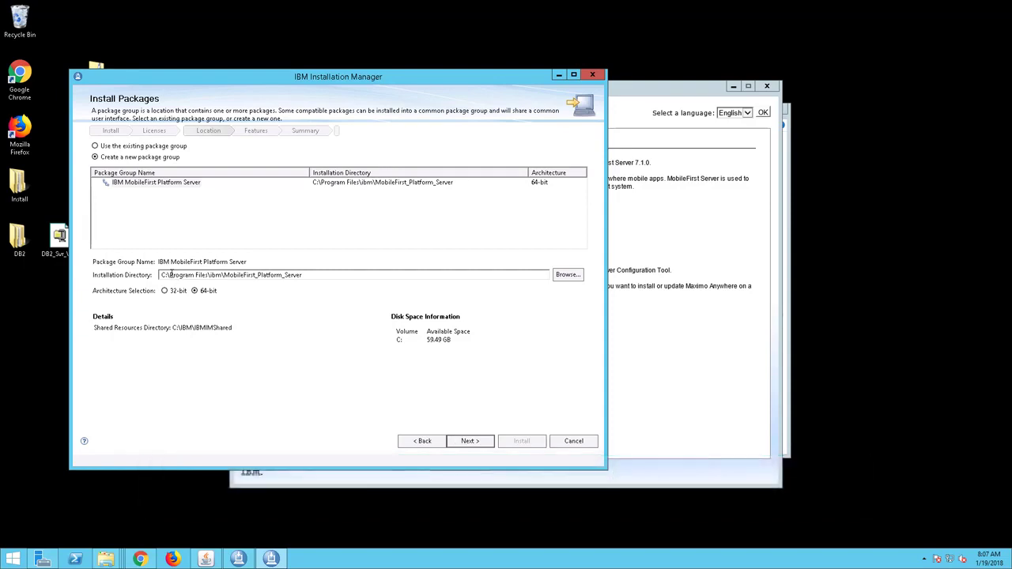
Step: Set the new package group's installation directory to C:\ibm\MobileFirst_Platform_Server and continue to the feature configuration
{"action": "left_click_drag", "start_coordinate": [171, 274], "coordinate": [214, 276]}
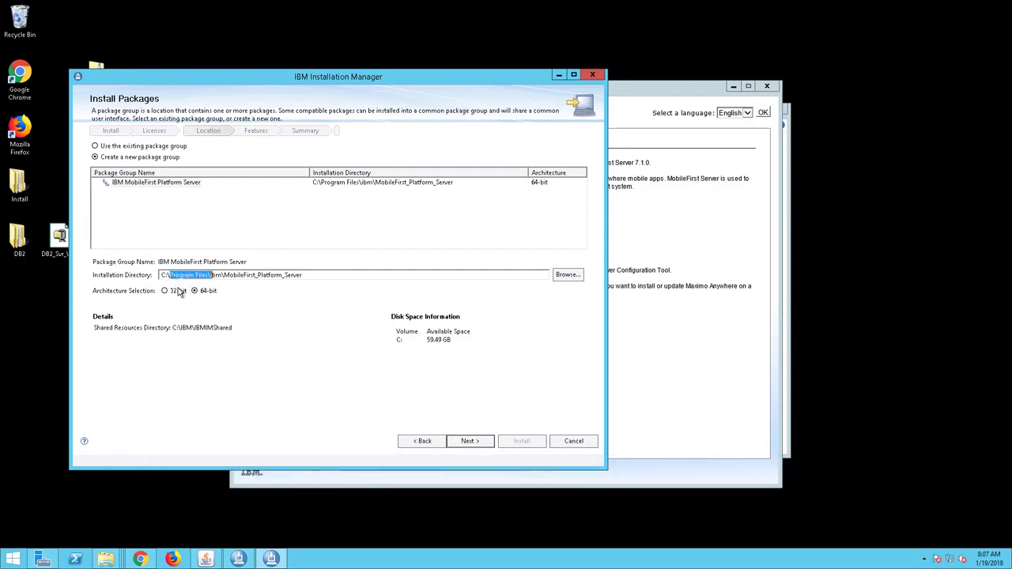
{"action": "key", "text": "Delete"}
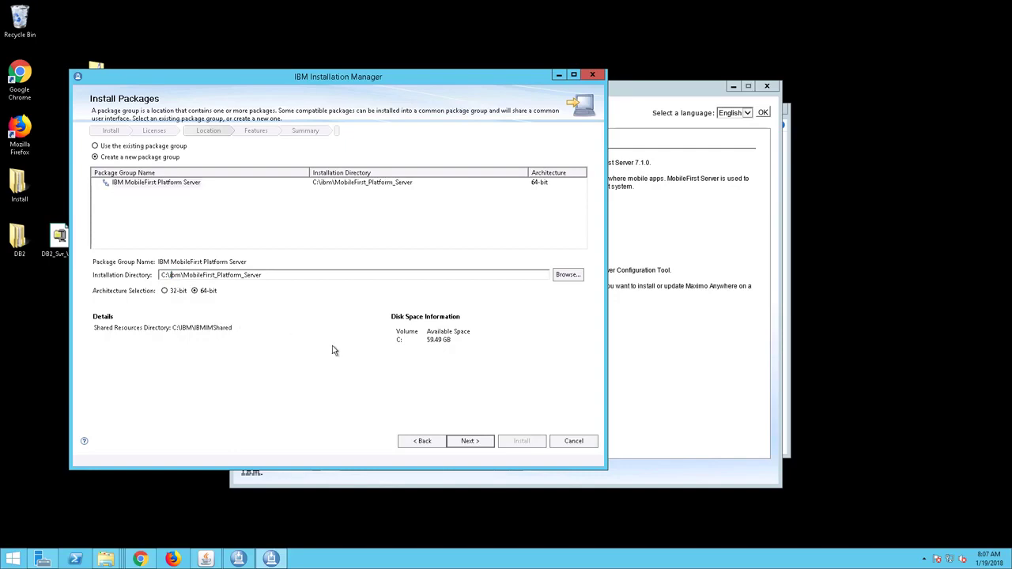
{"action": "left_click", "coordinate": [466, 446]}
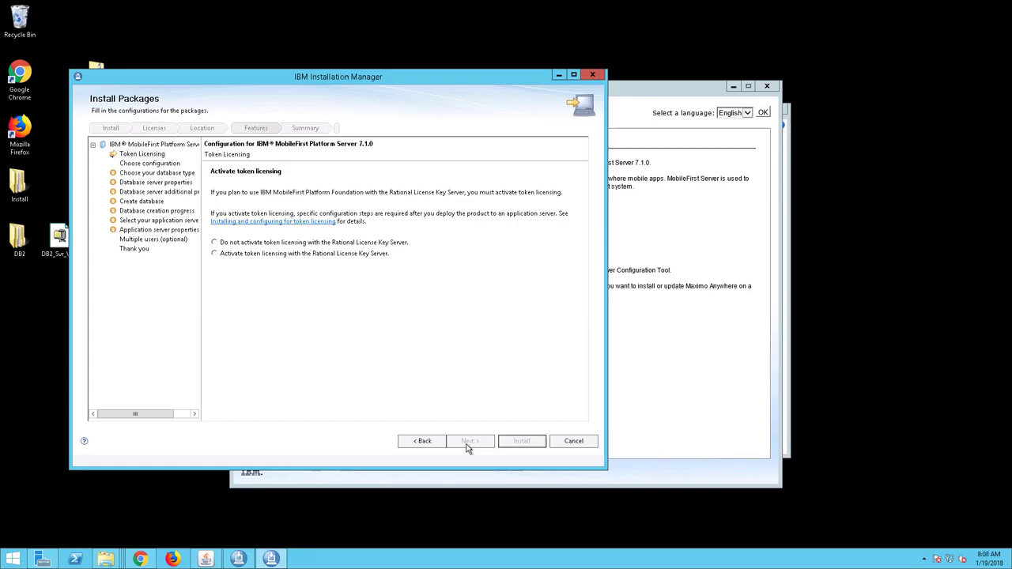
Step: Choose not to activate token licensing with the Rational License Key Server and proceed with a pre-installed Oracle database server
{"action": "left_click", "coordinate": [214, 242]}
{"action": "left_click", "coordinate": [468, 443]}
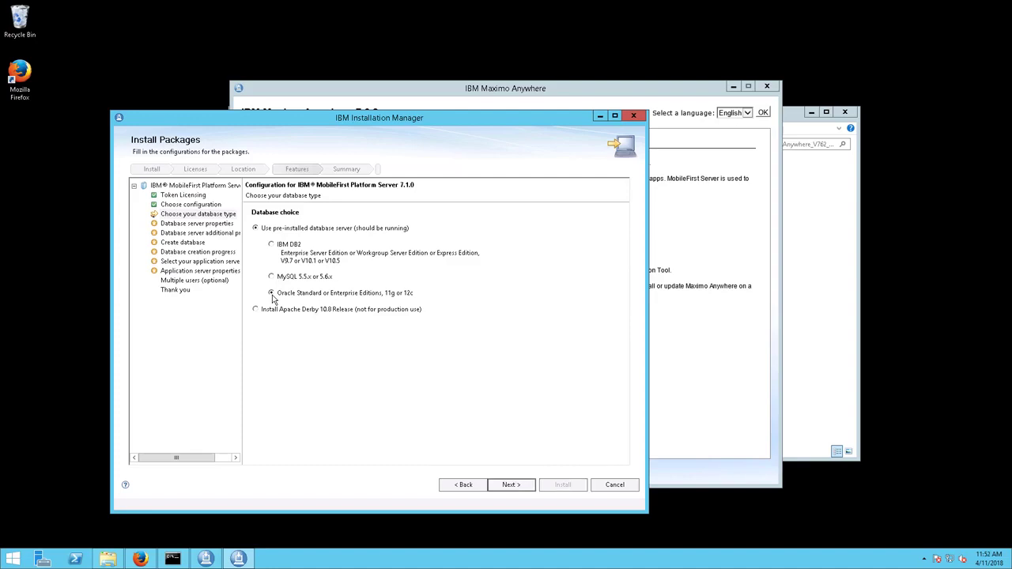
{"action": "left_click", "coordinate": [501, 486]}
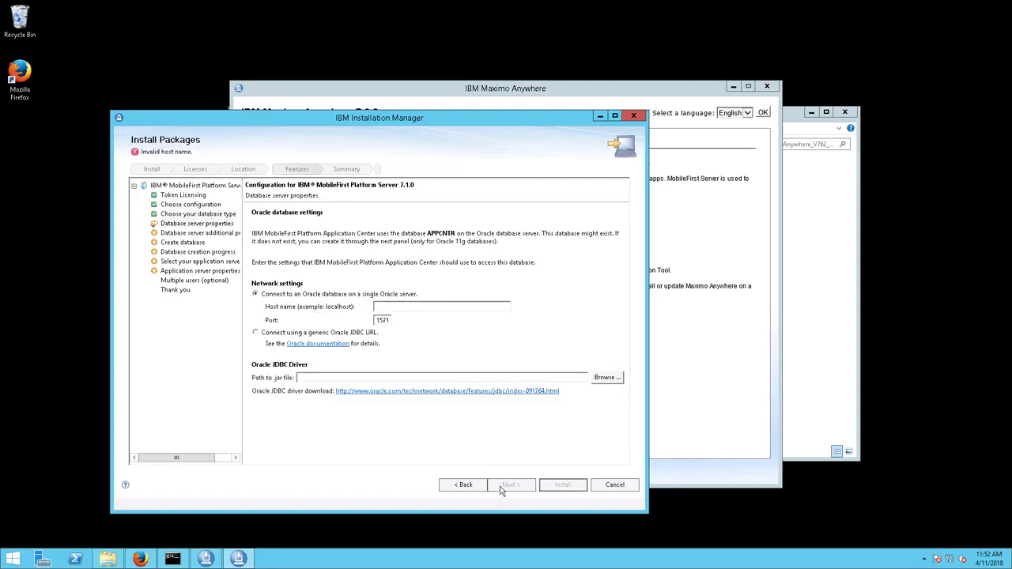
Step: Connect using a generic Oracle JDBC URL and select ojdbc7.jar from the Downloads folder as the JDBC driver
{"action": "left_click", "coordinate": [255, 333]}
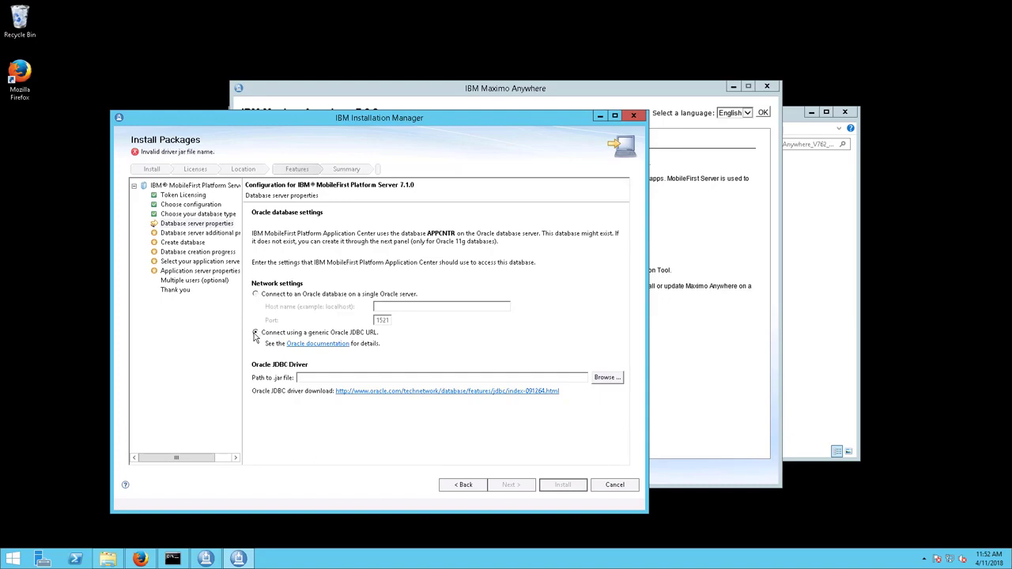
{"action": "left_click", "coordinate": [607, 377]}
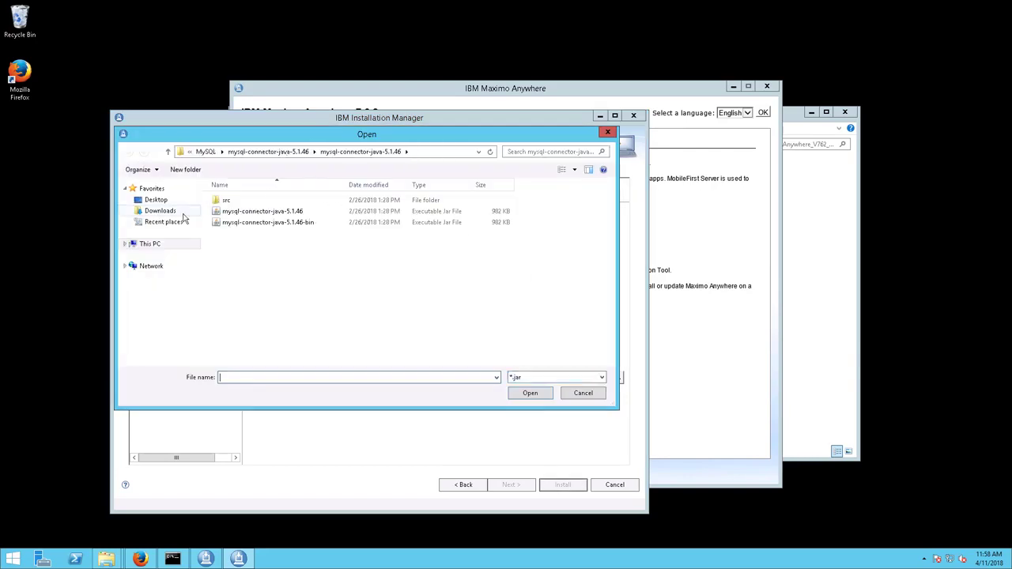
{"action": "left_click", "coordinate": [162, 211]}
{"action": "left_click", "coordinate": [230, 268]}
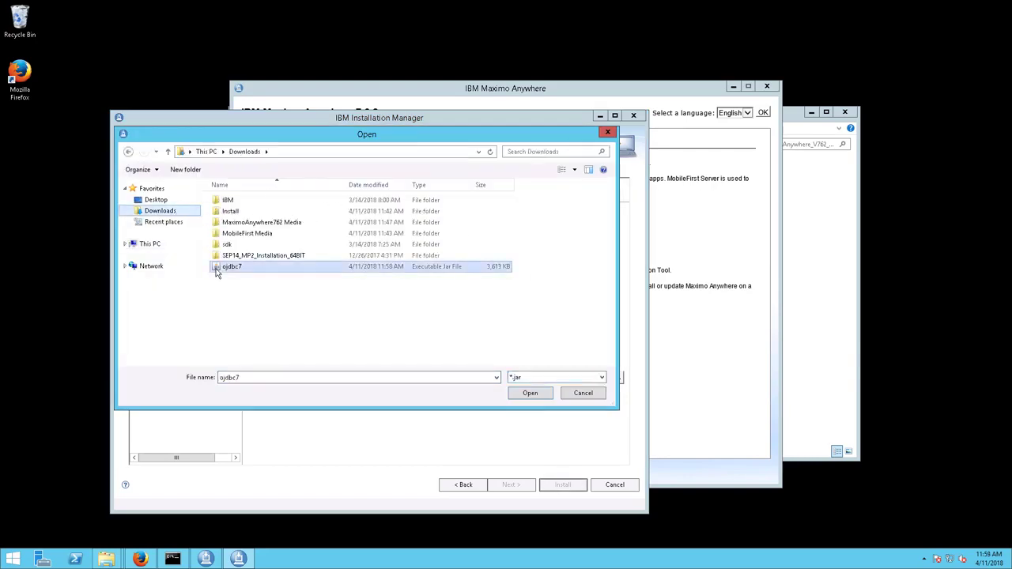
{"action": "left_click", "coordinate": [530, 395]}
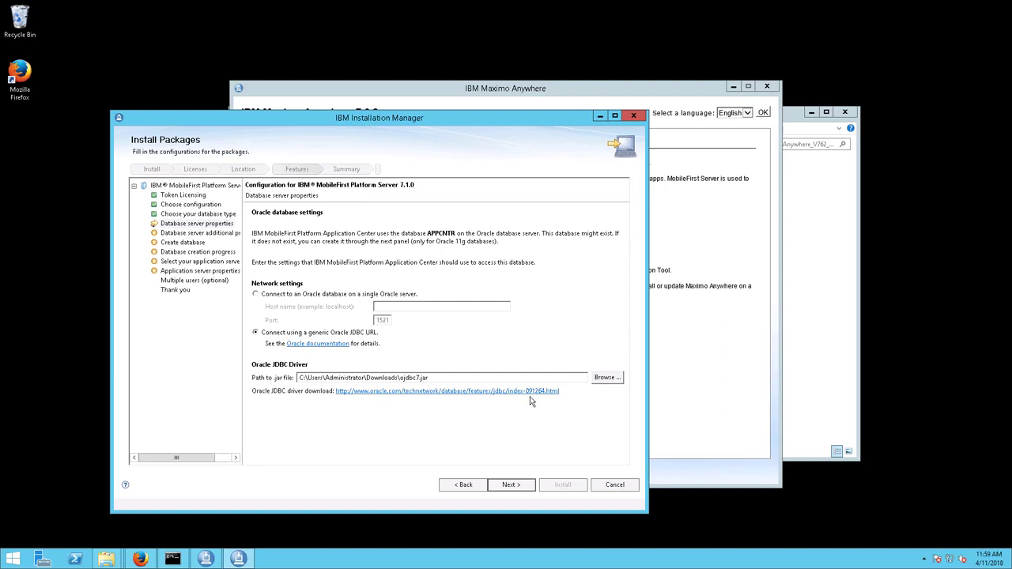
{"action": "left_click", "coordinate": [511, 485]}
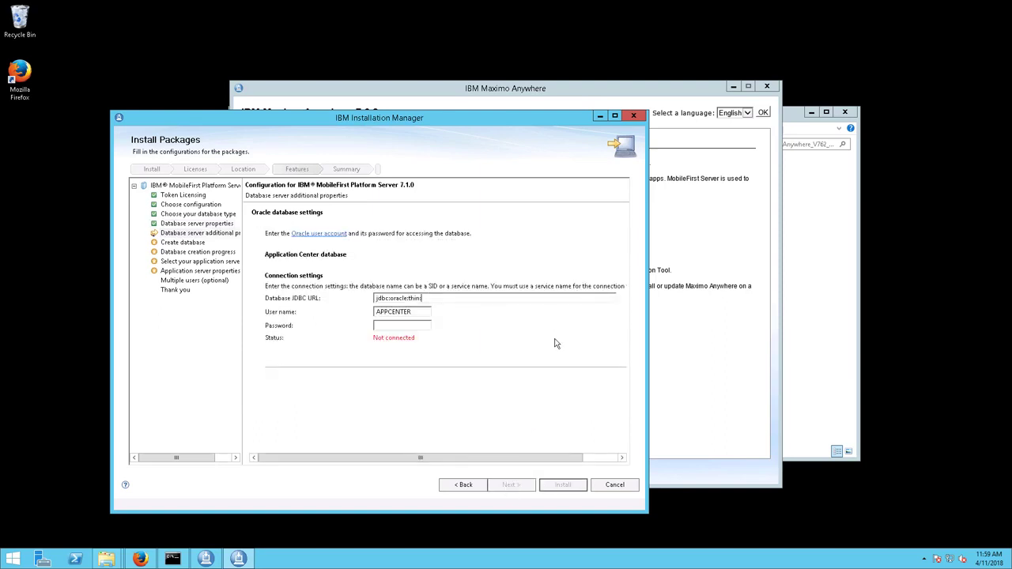
{"action": "type", "text": "@"}
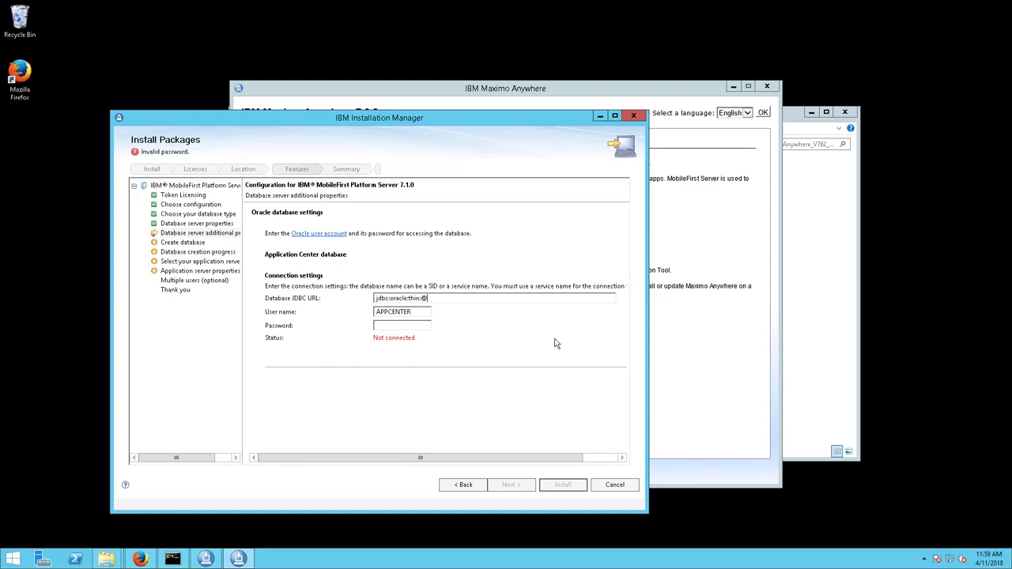
{"action": "type", "text": "localhost:1521:WLADMIN"}
{"action": "left_click", "coordinate": [386, 327]}
{"action": "type", "text": "*********"}
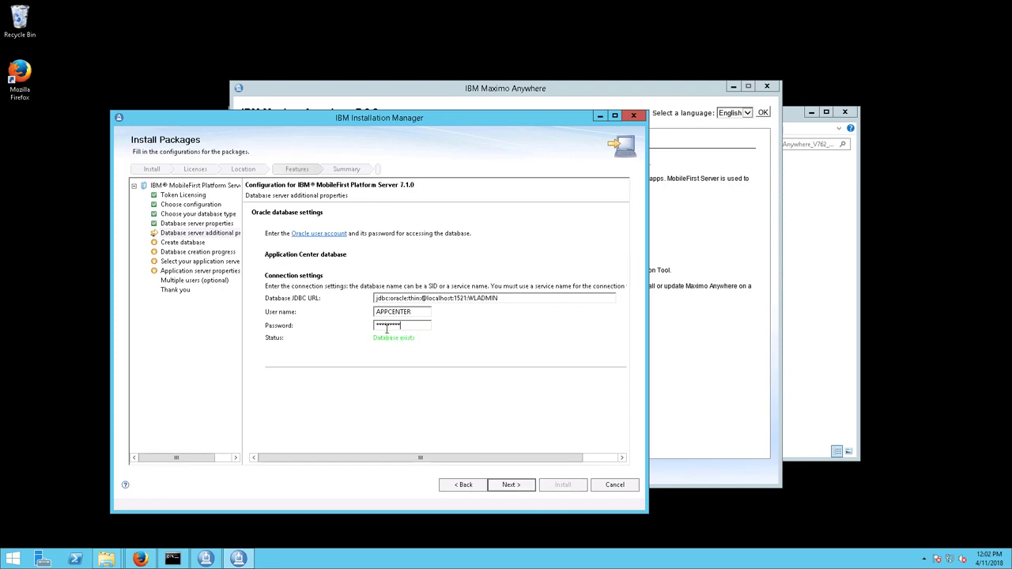
{"action": "left_click", "coordinate": [498, 487]}
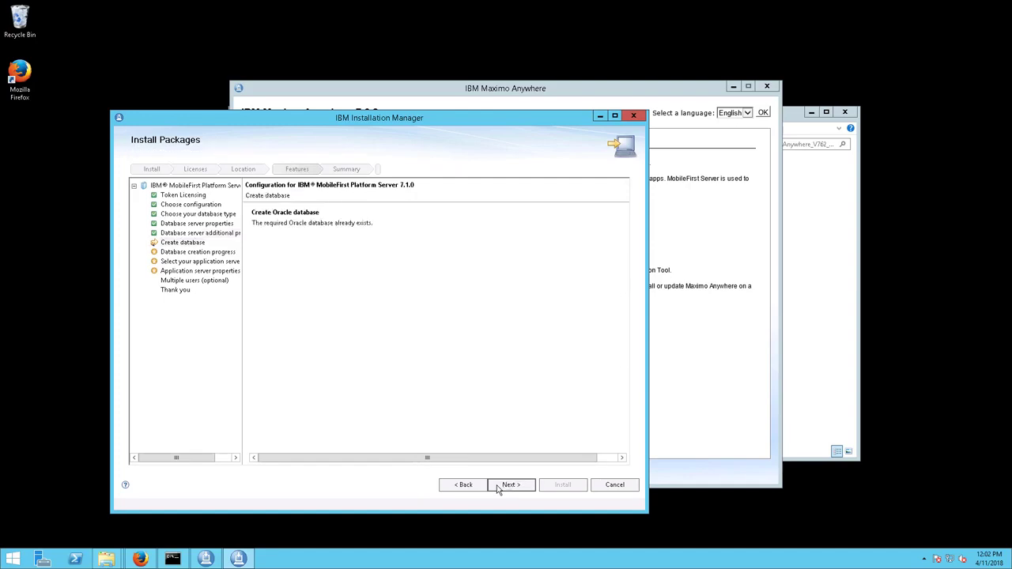
Step: Continue past the database creation pages and select WebSphere Application Server as the application server type
{"action": "left_click", "coordinate": [497, 487]}
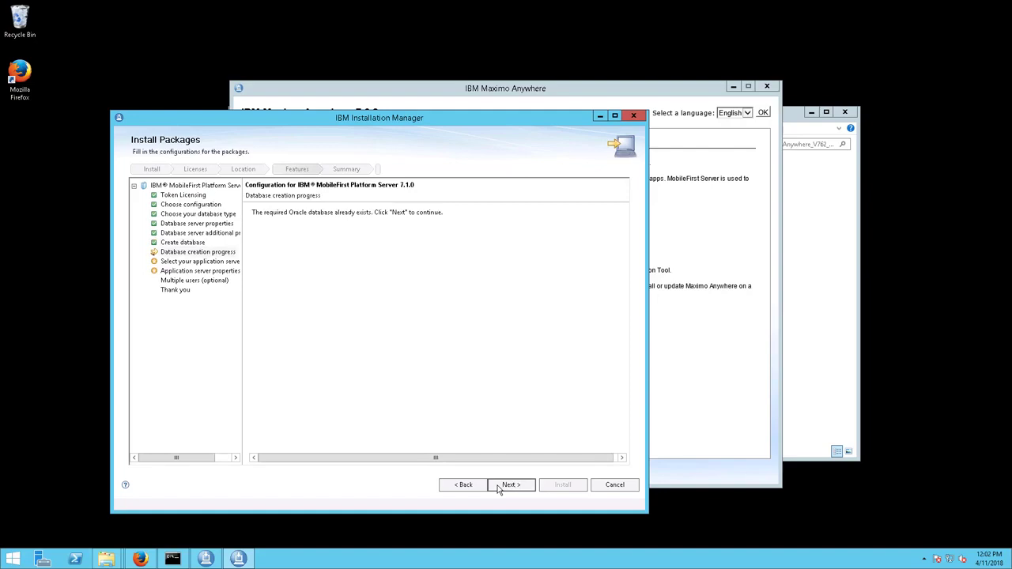
{"action": "left_click", "coordinate": [498, 487]}
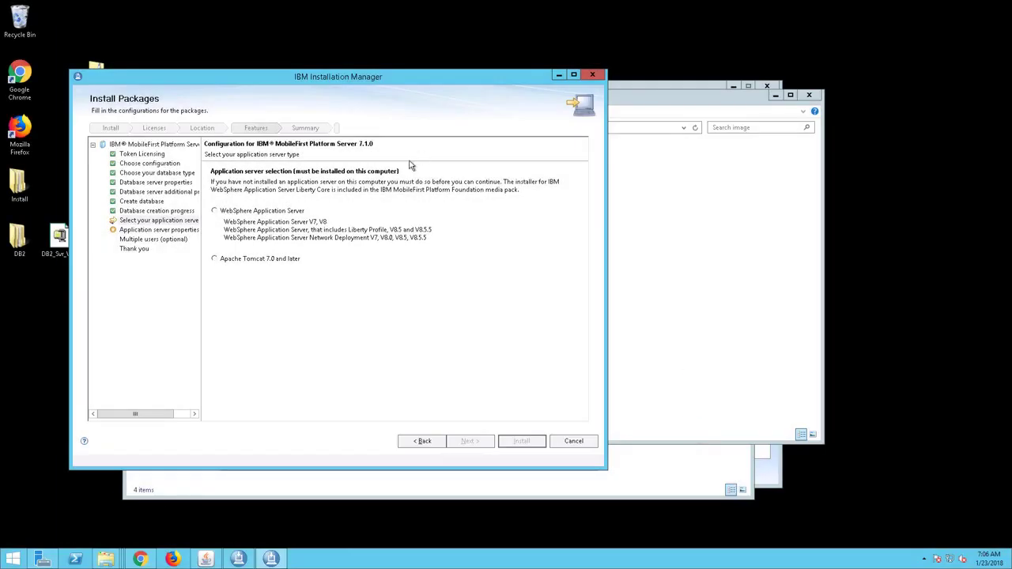
{"action": "left_click", "coordinate": [214, 212]}
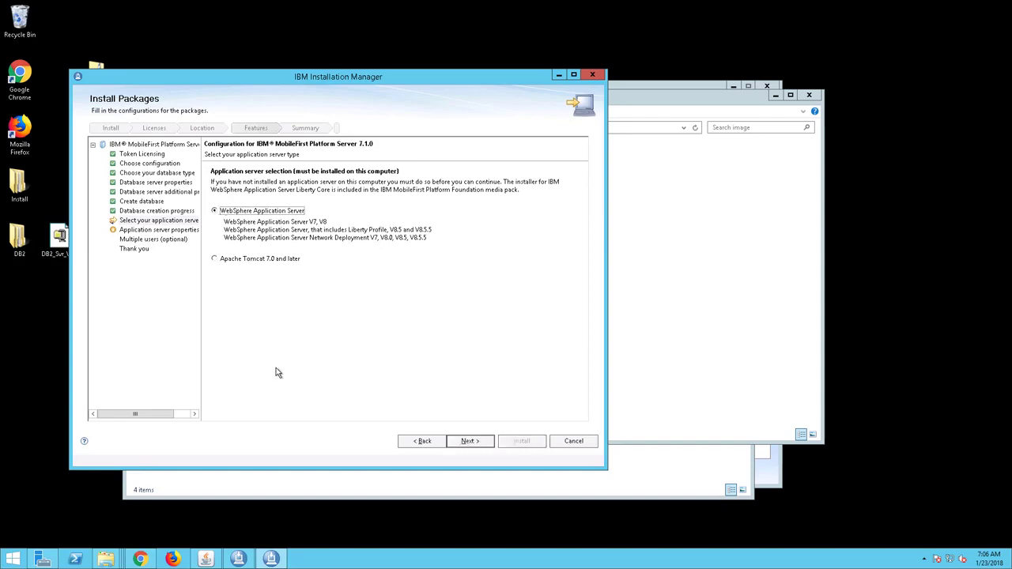
{"action": "left_click", "coordinate": [468, 442]}
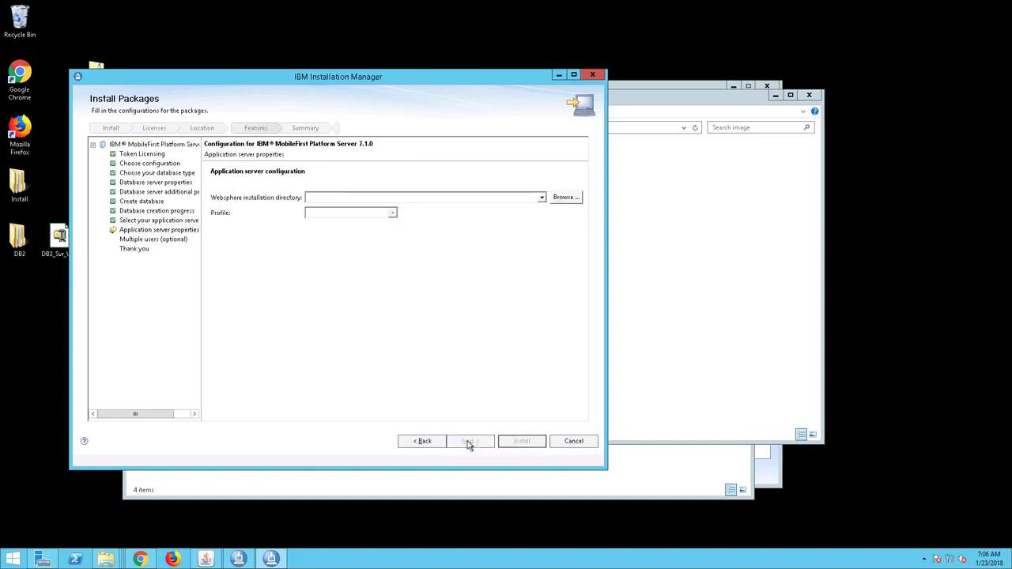
Step: Choose C:\Program Files\ibm\WebSphere\Liberty as the WebSphere installation directory and accept the Liberty profile with server simpleServer
{"action": "left_click", "coordinate": [542, 198]}
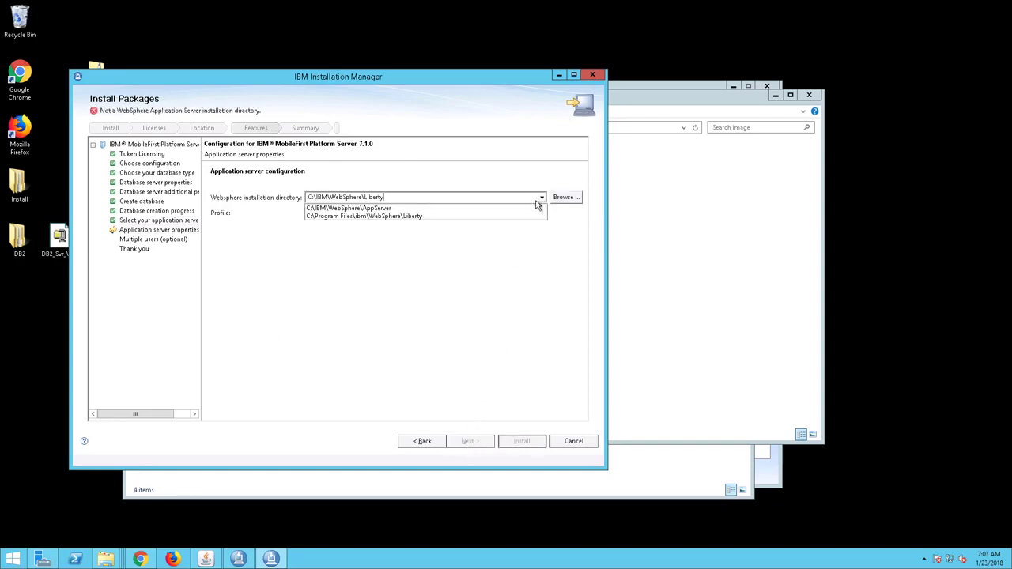
{"action": "left_click", "coordinate": [478, 224]}
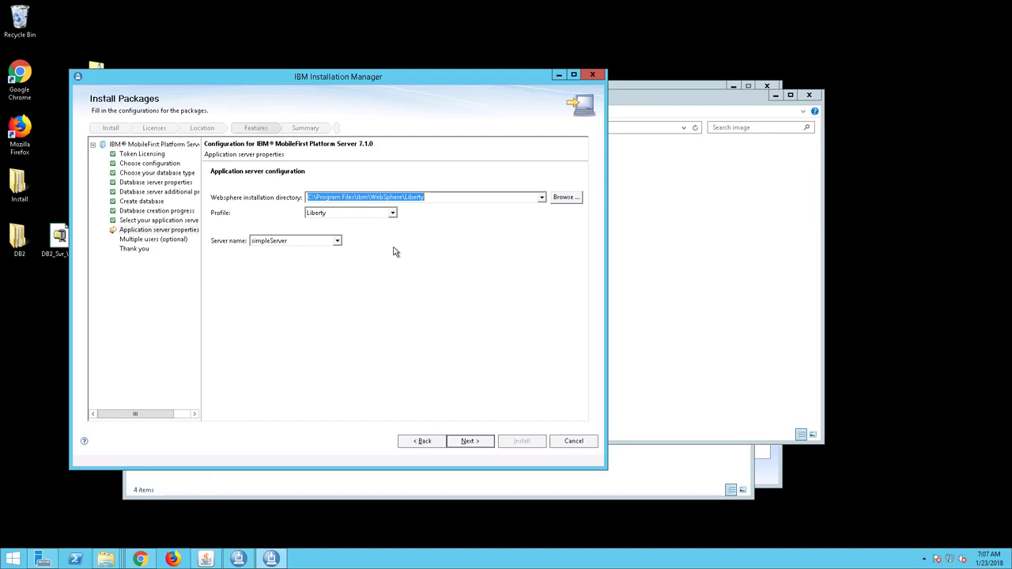
{"action": "left_click", "coordinate": [460, 445]}
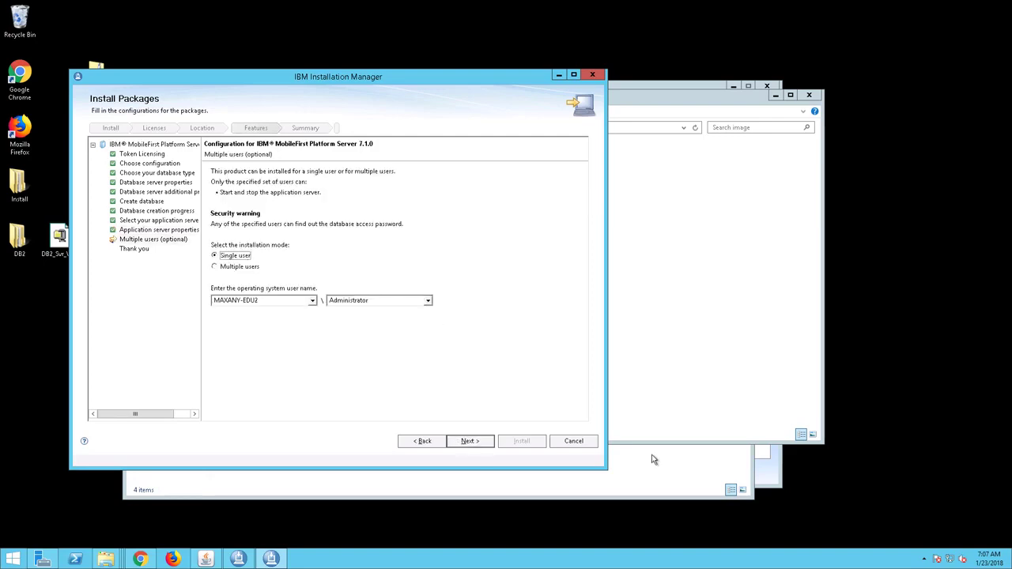
Step: Set the installation mode to multiple users with Administrators as the operating system user group
{"action": "left_click", "coordinate": [215, 268]}
{"action": "left_click", "coordinate": [277, 302]}
{"action": "left_click", "coordinate": [276, 303]}
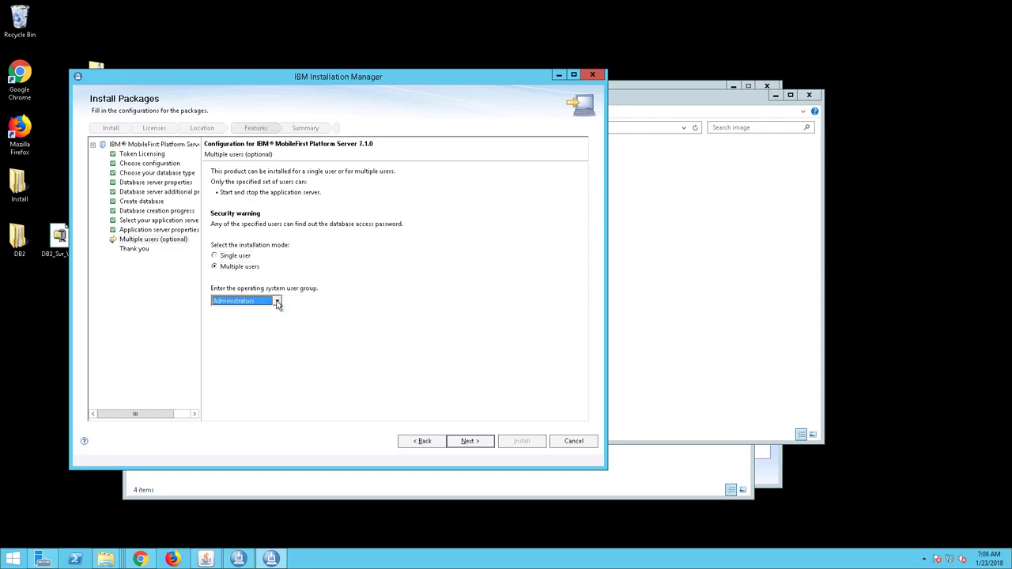
{"action": "left_click", "coordinate": [456, 444]}
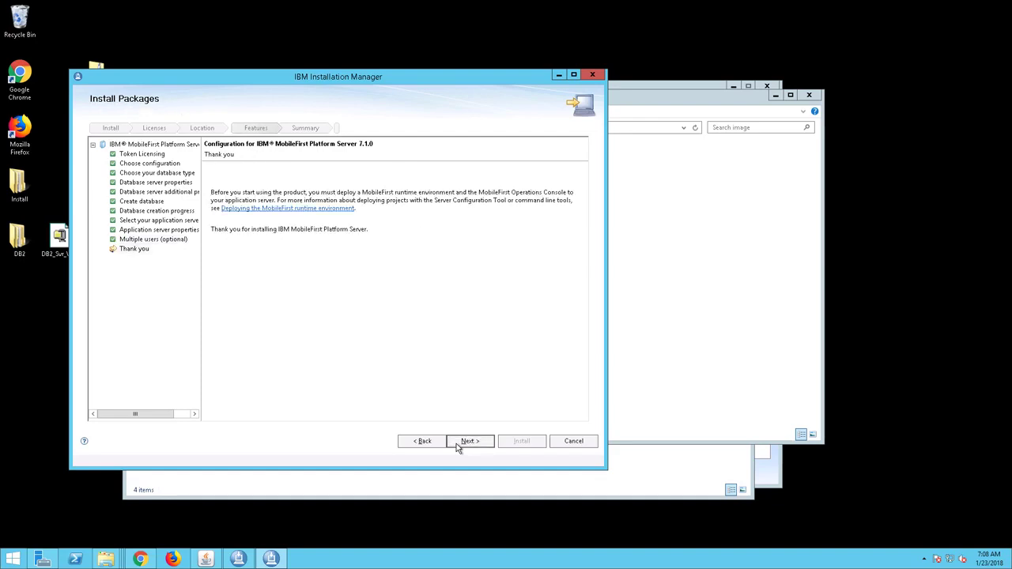
Step: Review the installation summary and start installing IBM MobileFirst Platform Server 7.1.0
{"action": "left_click", "coordinate": [456, 444]}
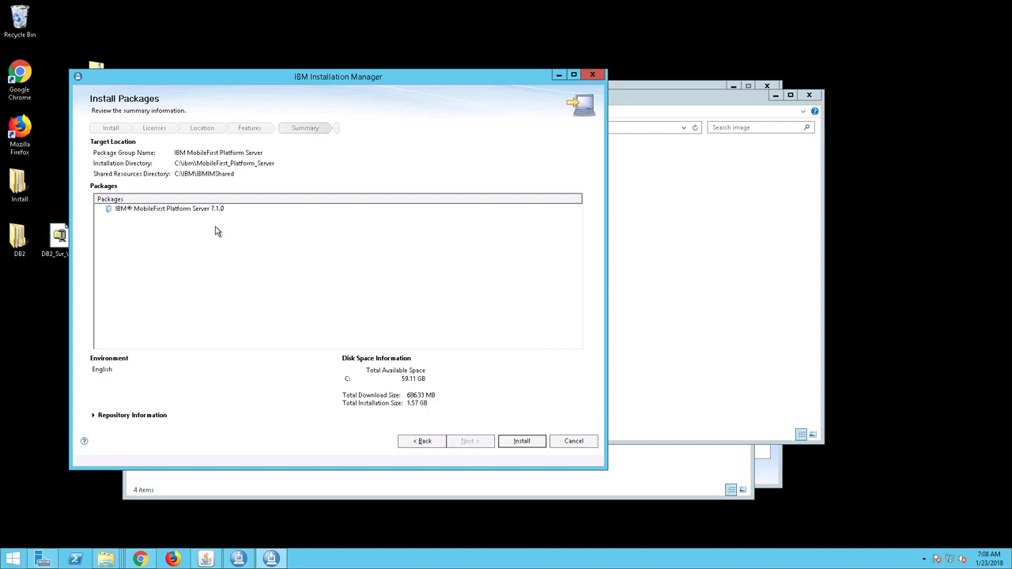
{"action": "left_click", "coordinate": [159, 215]}
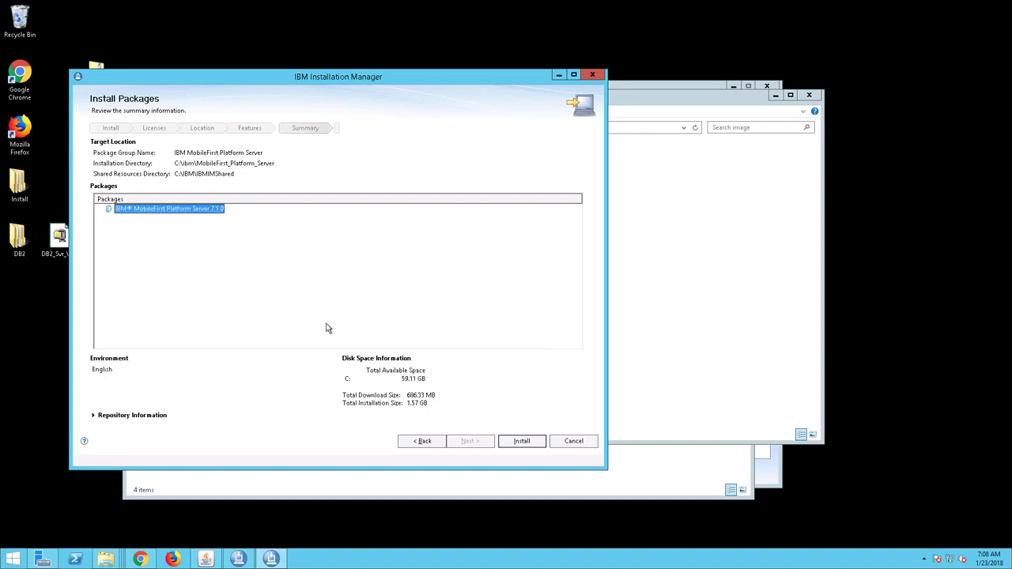
{"action": "left_click", "coordinate": [514, 445]}
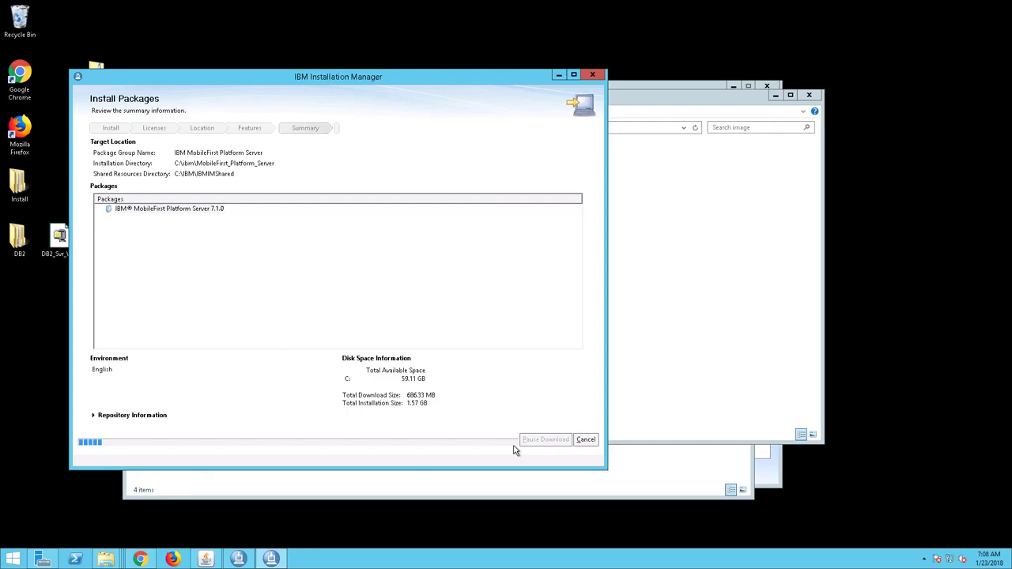